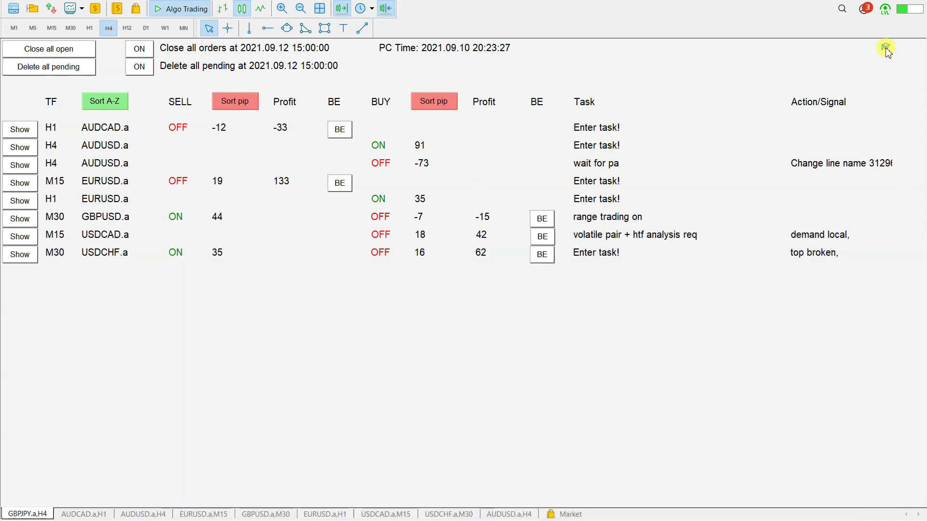
Step: Open the dashboard expert's input settings and view its version and about details
right_click(887, 52)
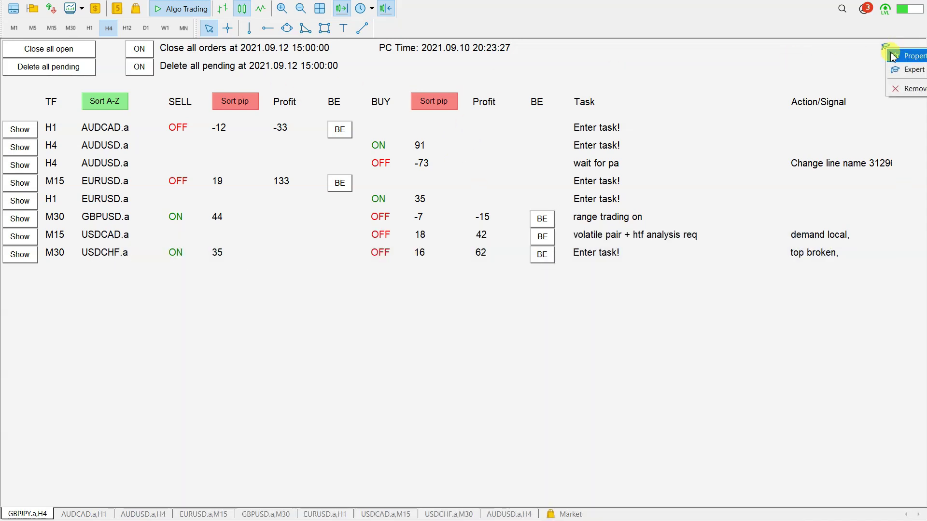
left_click(905, 60)
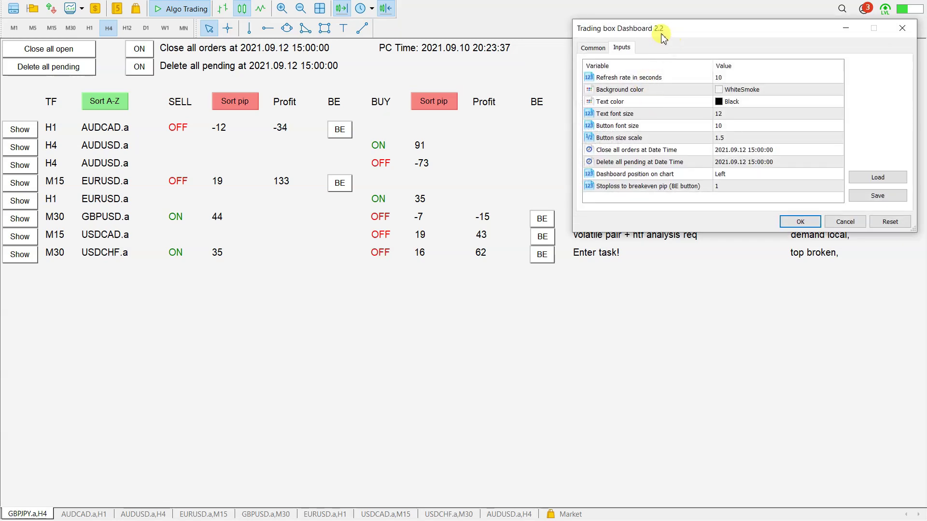
left_click(593, 47)
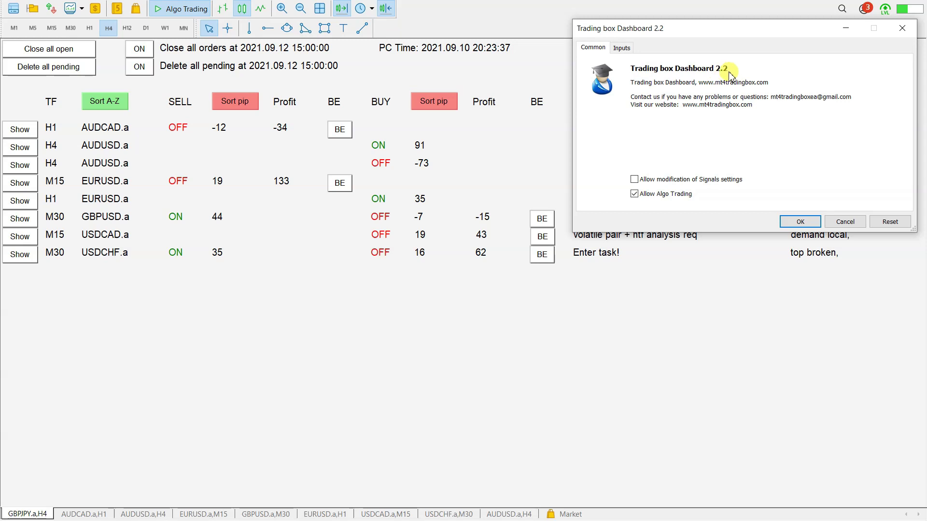
left_click(621, 51)
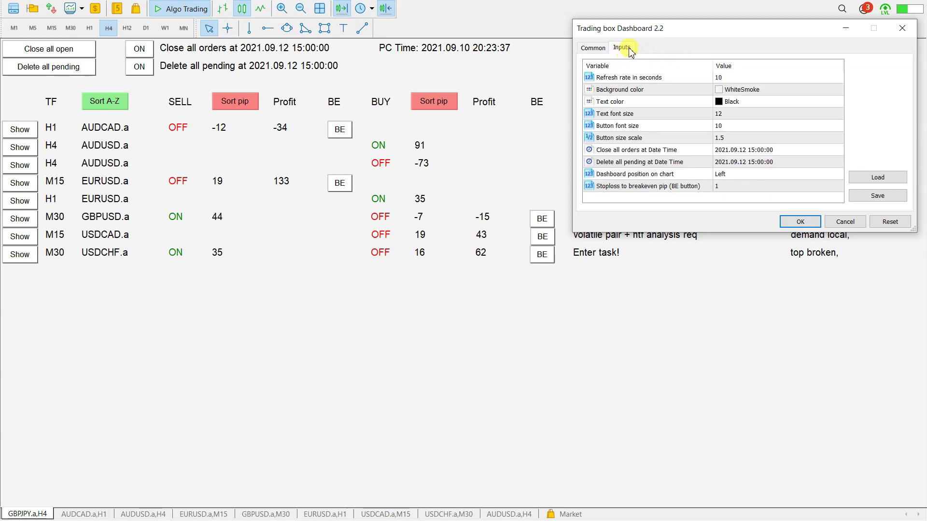
Step: Review the font size and Stoploss to breakeven pip settings, then open the EURUSD.a M15 chart
left_click(628, 117)
left_click(612, 127)
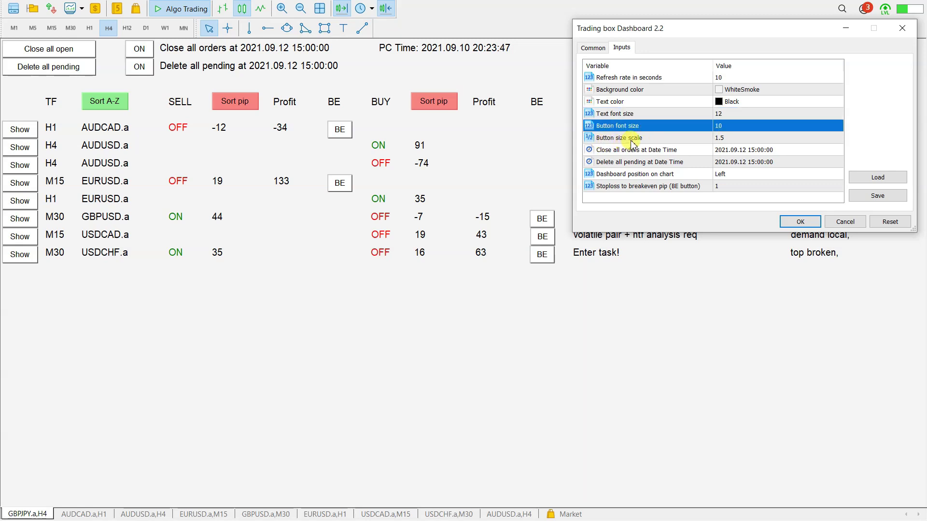
left_click(734, 186)
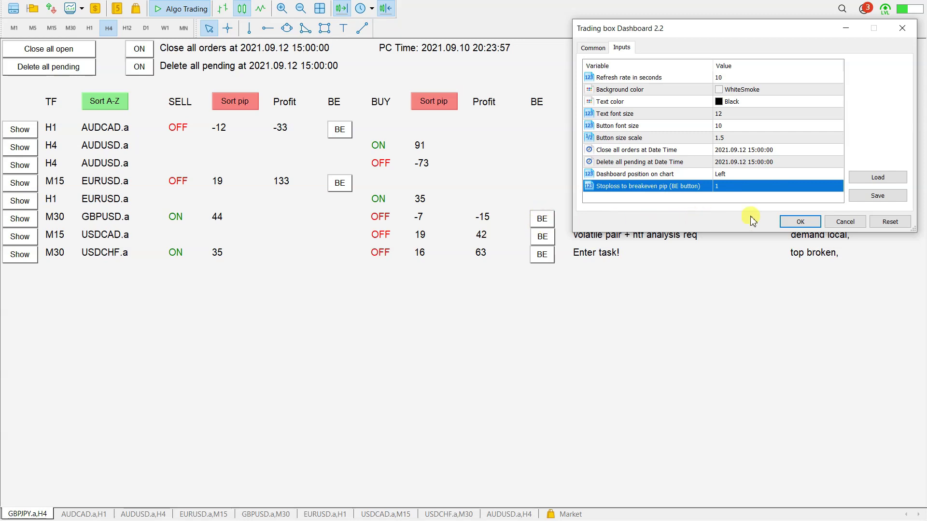
left_click(800, 221)
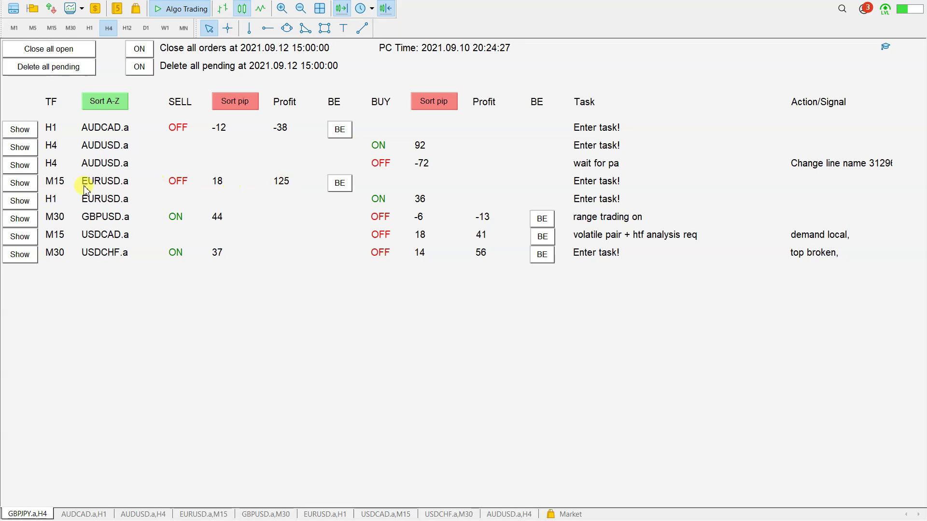
left_click(23, 184)
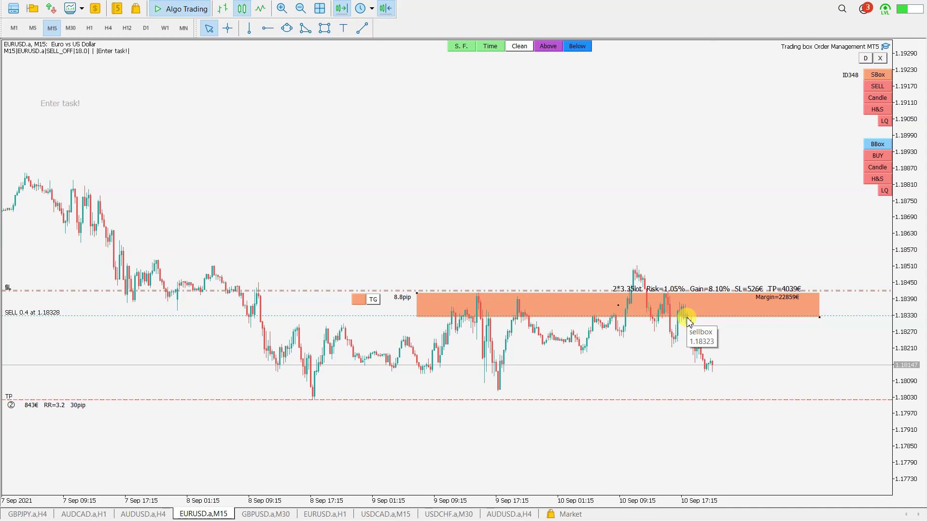
left_click(864, 58)
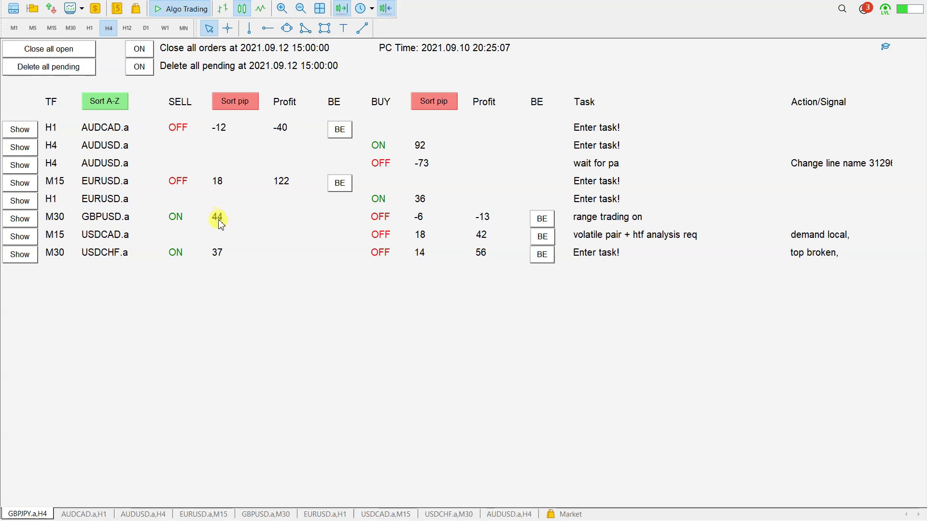
Step: On the GBPUSD.a M30 chart, measure the distance and resize the orange sell box to 39.4 pips
left_click(20, 219)
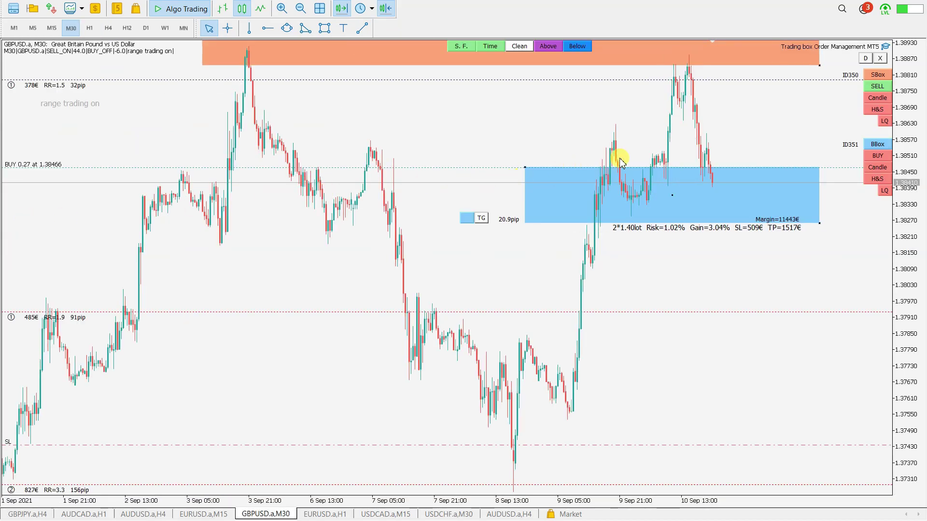
left_click(227, 29)
left_click_drag(718, 182, 720, 87)
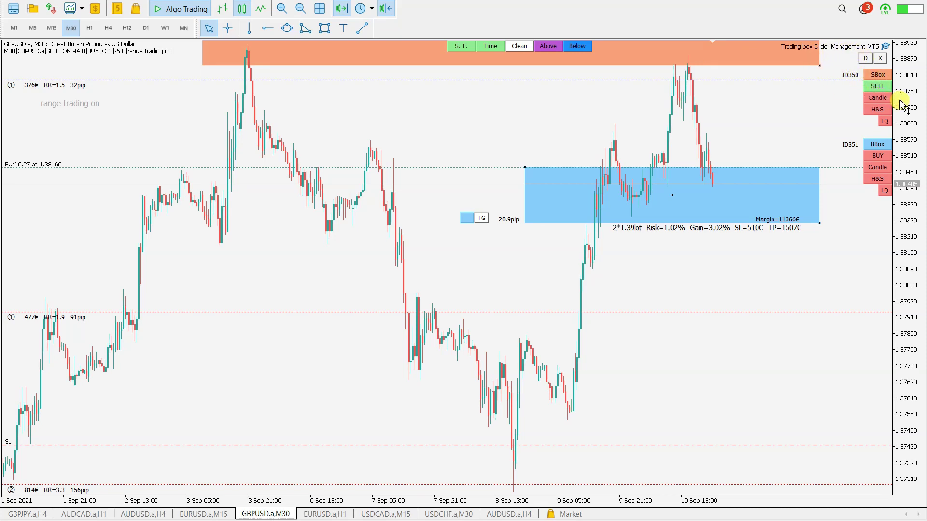
left_click_drag(902, 104, 903, 166)
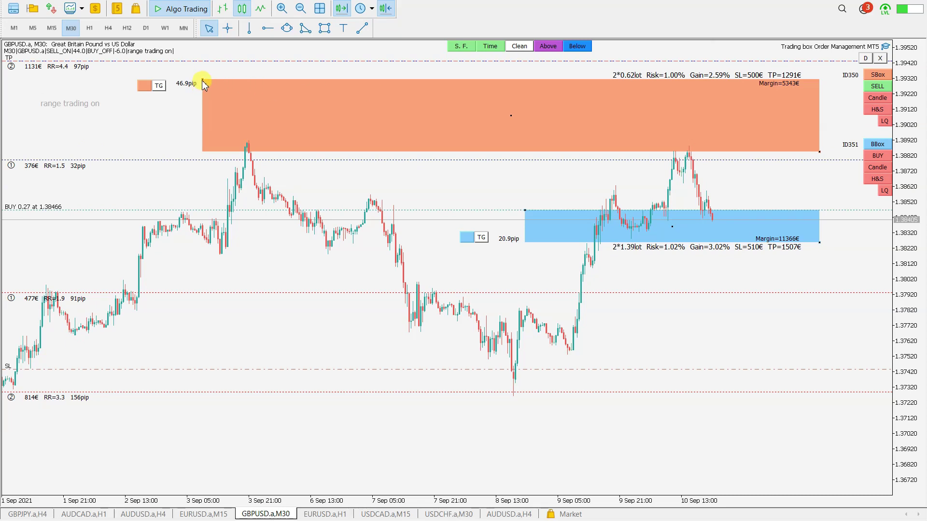
left_click_drag(204, 79, 210, 91)
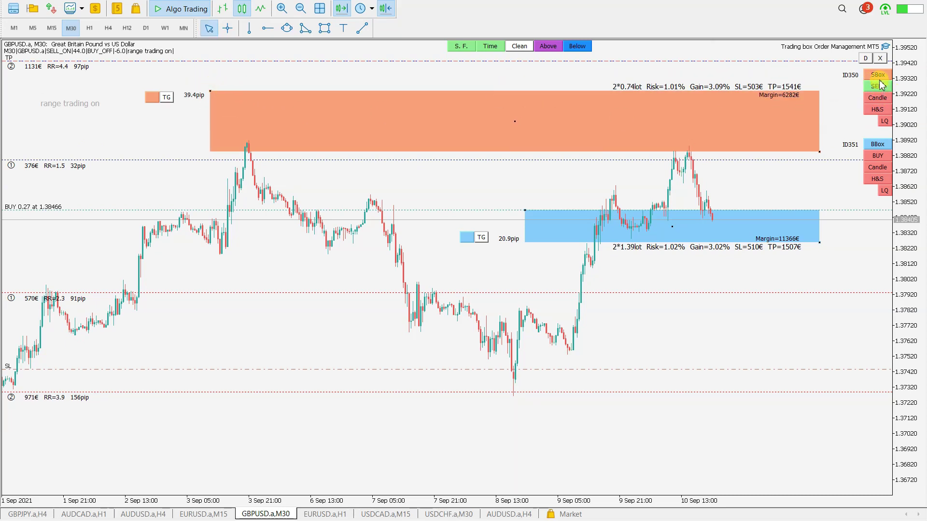
Step: Reopen GBPUSD.a M30, lower the blue buy box to 8.9 pips, enable BUY, and return to the dashboard
left_click(868, 59)
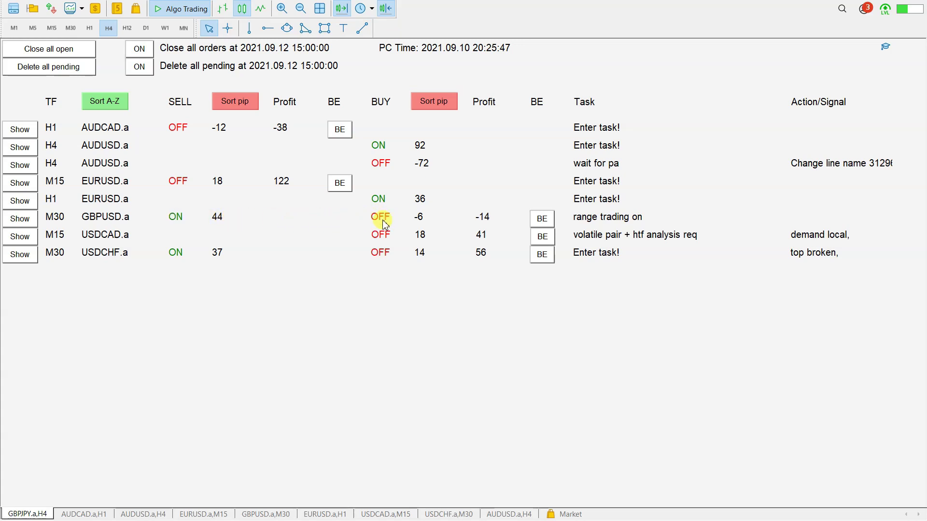
left_click(22, 218)
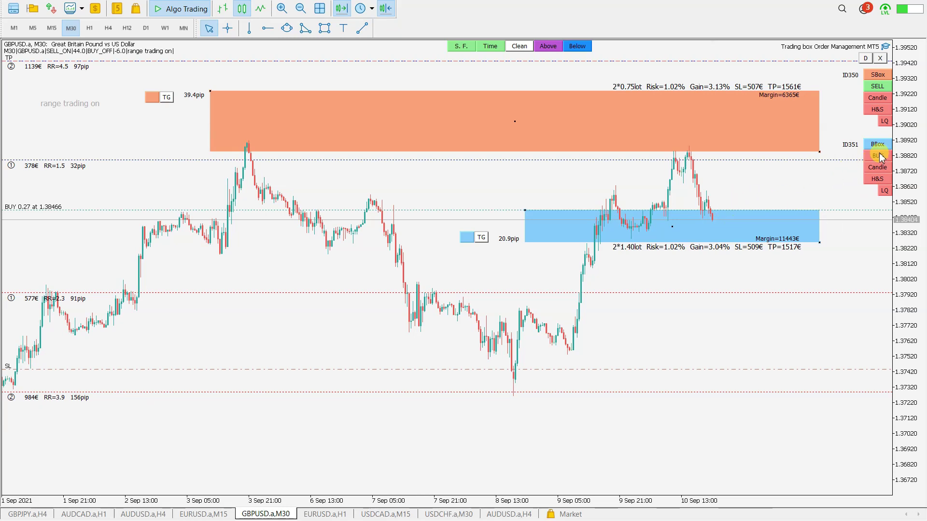
left_click_drag(525, 210, 529, 229)
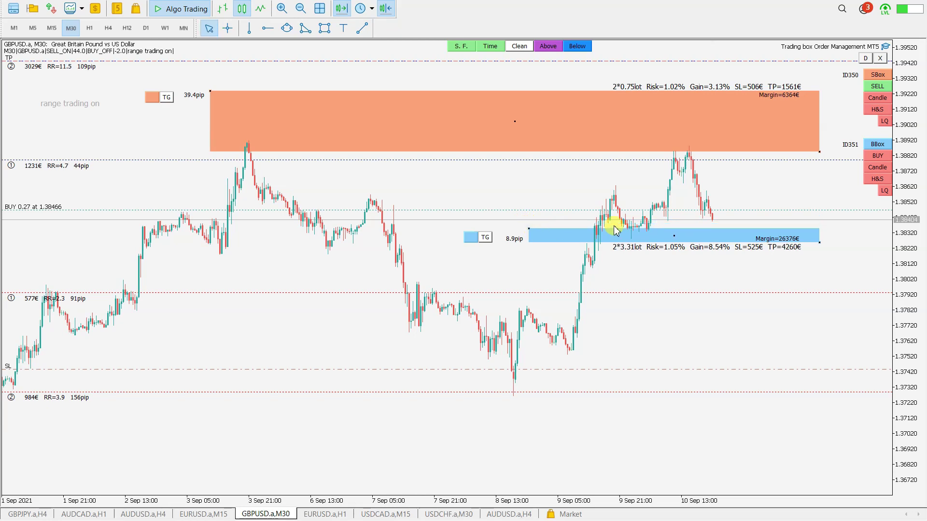
left_click(879, 156)
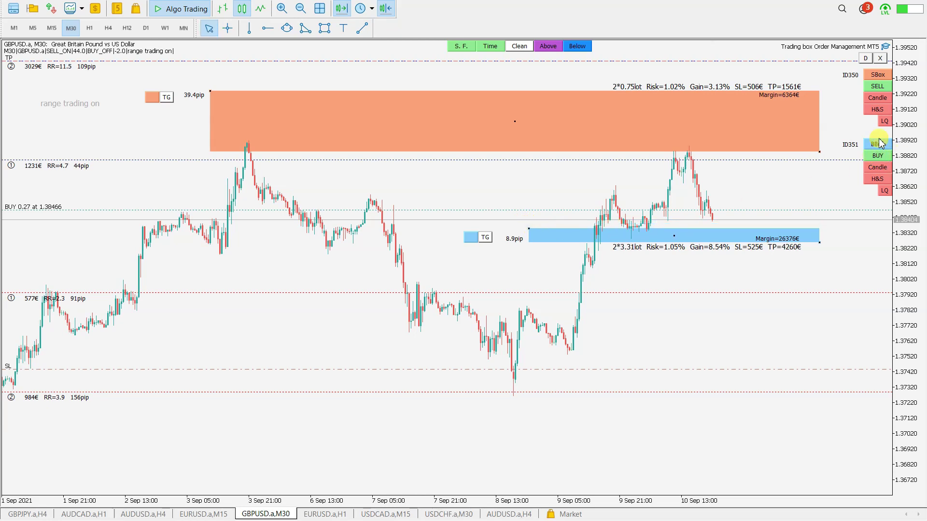
left_click(865, 58)
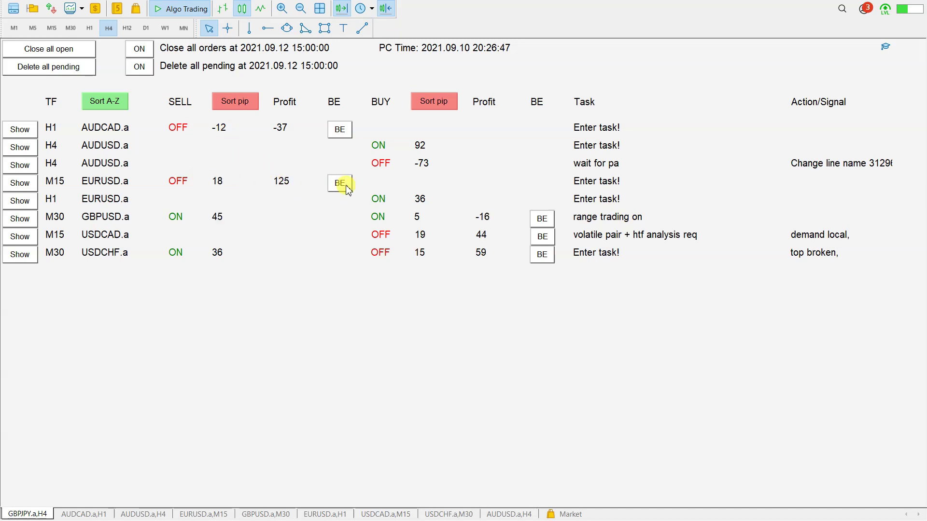
left_click(22, 184)
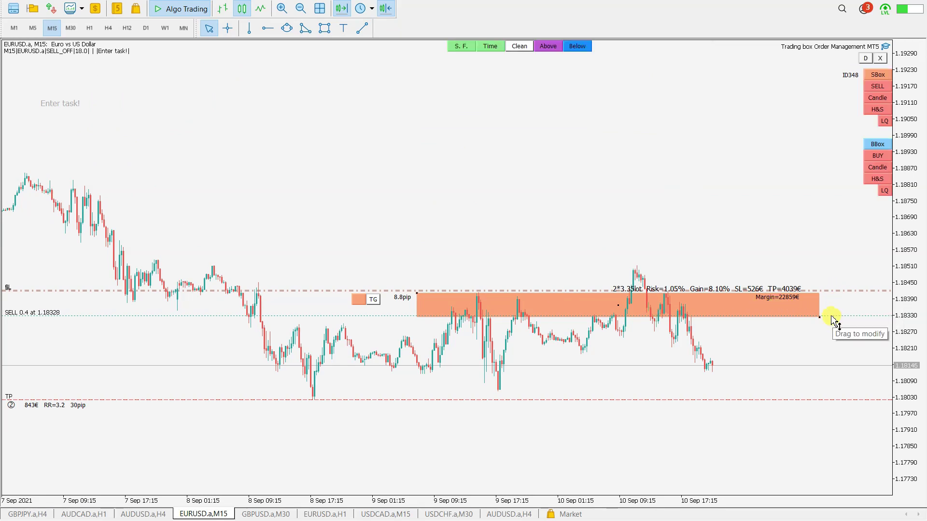
left_click(868, 58)
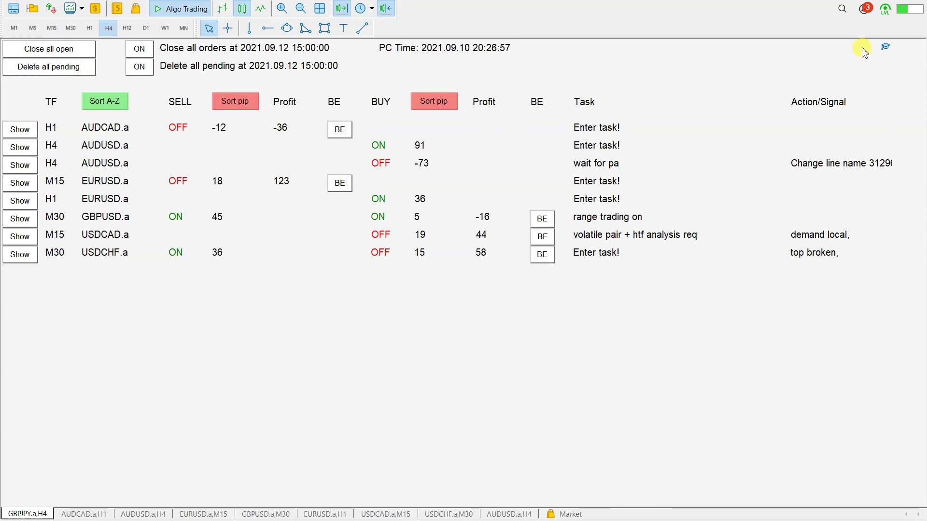
Step: Open the dashboard's input properties and select the Stoploss to breakeven pip value for editing
right_click(885, 48)
left_click(893, 56)
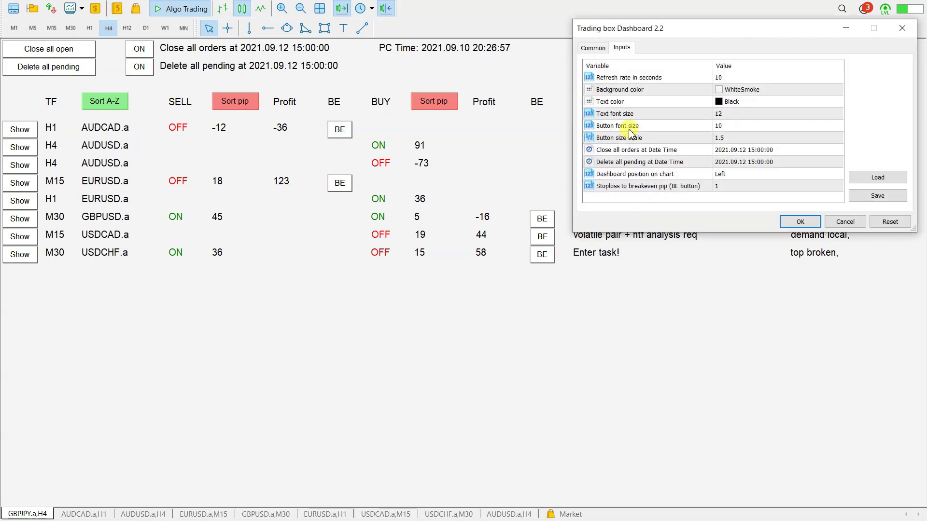
double_click(725, 187)
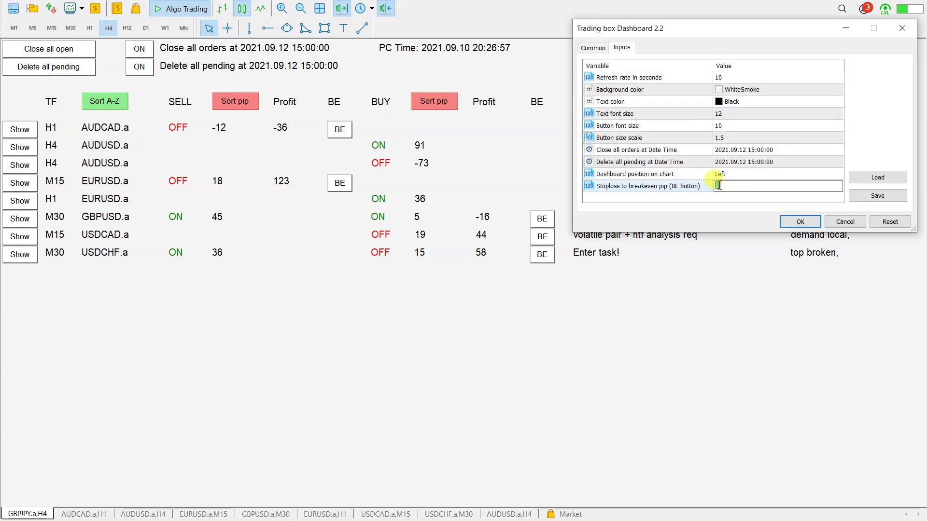
left_click_drag(733, 185, 692, 186)
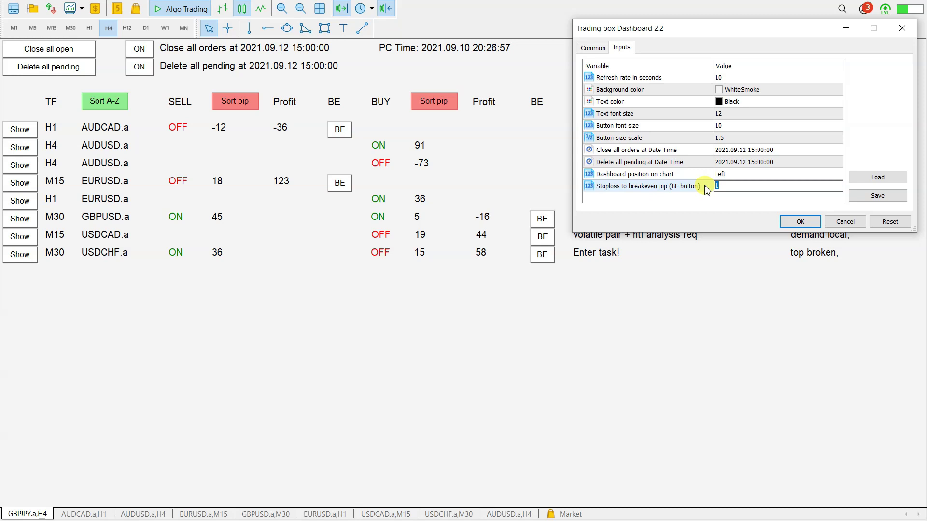
Step: Confirm the new breakeven offset and move the EURUSD M15 sell's stop loss to break-even
type("0")
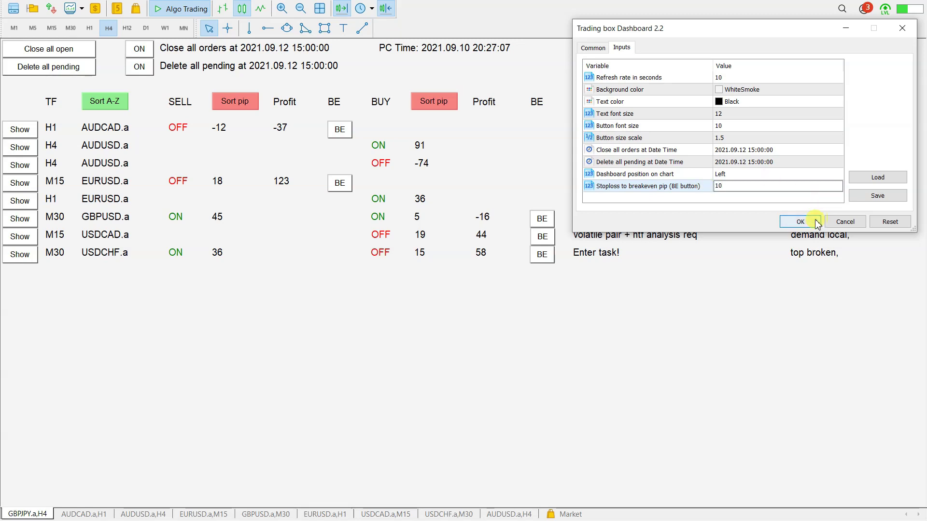
left_click(800, 221)
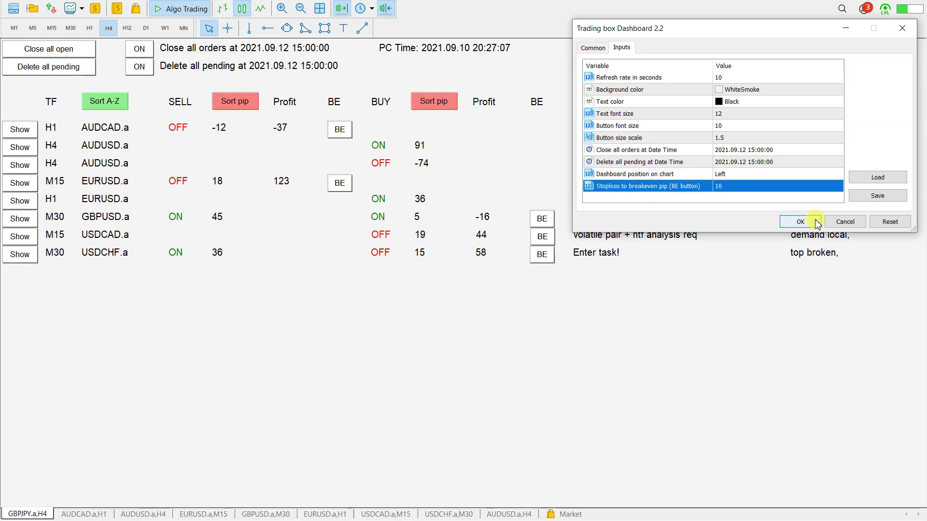
left_click(340, 184)
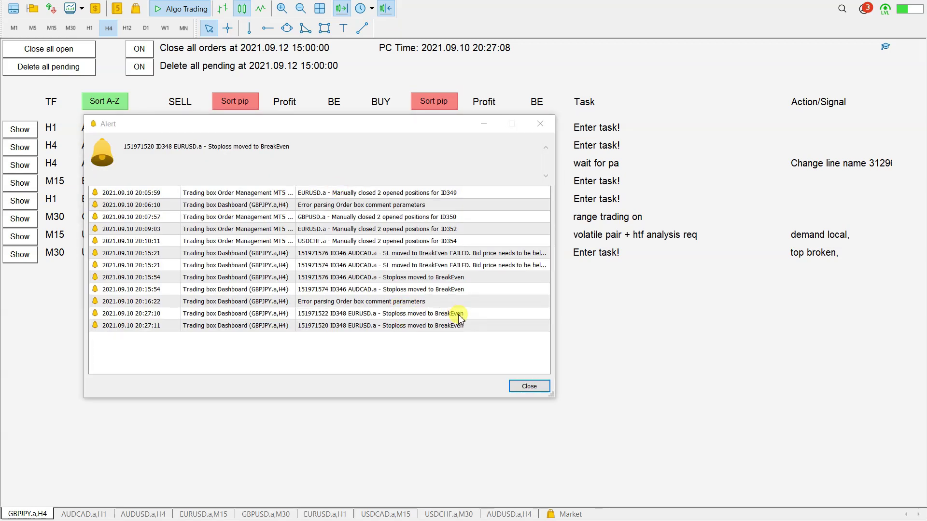
left_click(522, 388)
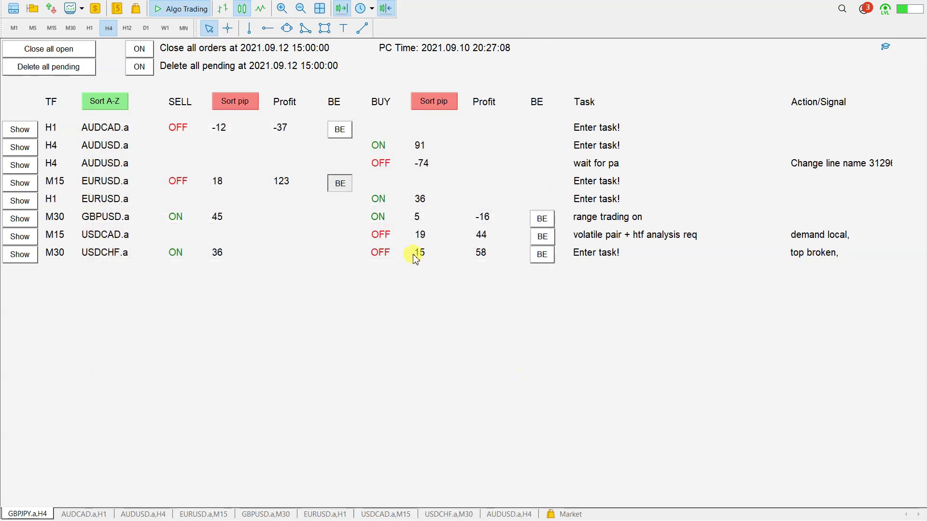
Step: On the EURUSD M15 chart, drag the stop loss back above entry to about 1.18526
left_click(22, 187)
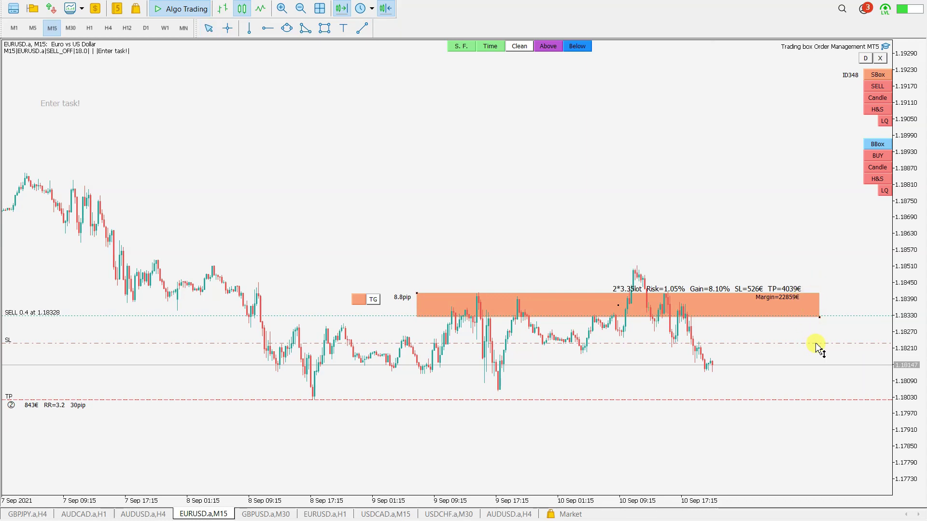
left_click_drag(817, 345, 817, 260)
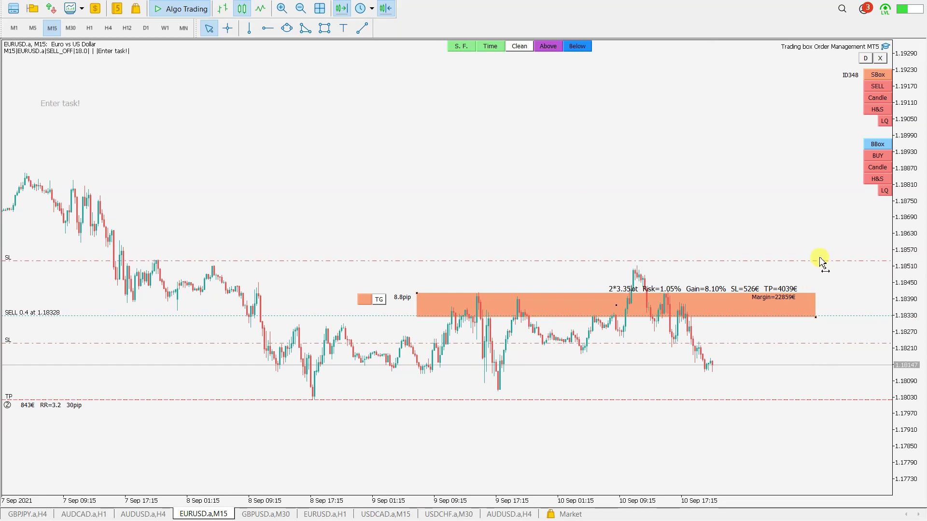
left_click_drag(823, 346, 826, 263)
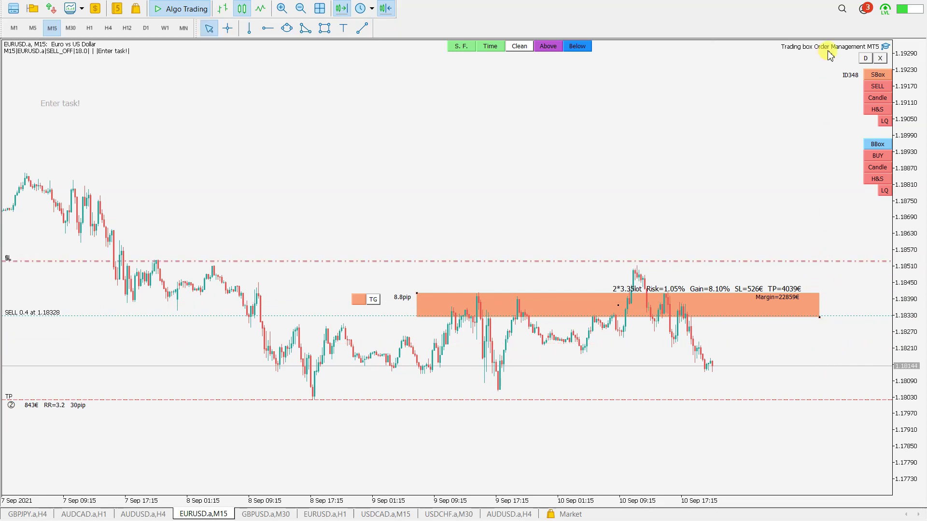
Step: Set the dashboard's Stoploss to breakeven pip input to 0
left_click(865, 58)
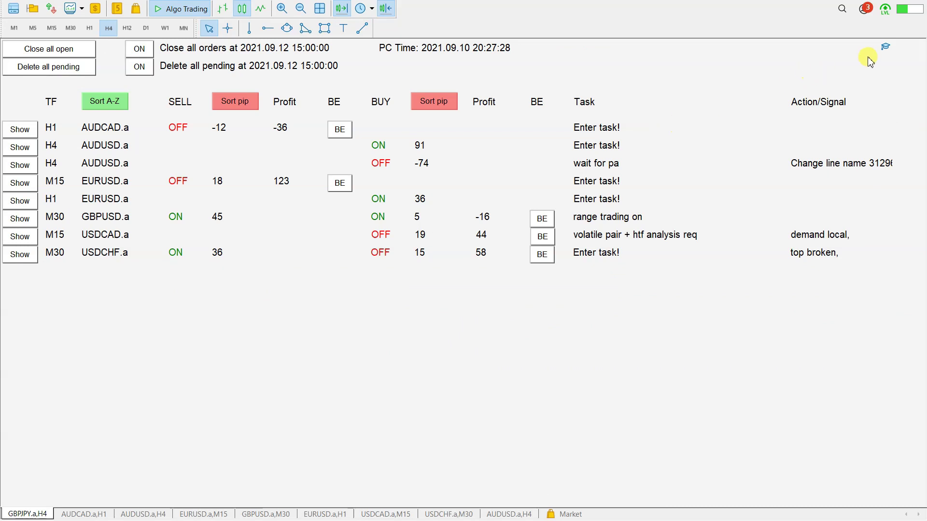
right_click(885, 47)
left_click(907, 55)
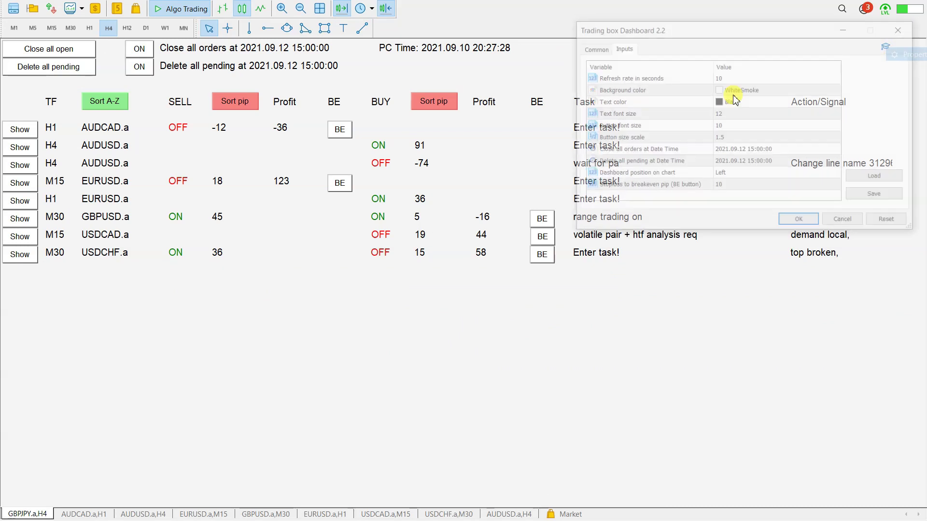
left_click(722, 187)
left_click(734, 187)
type("0")
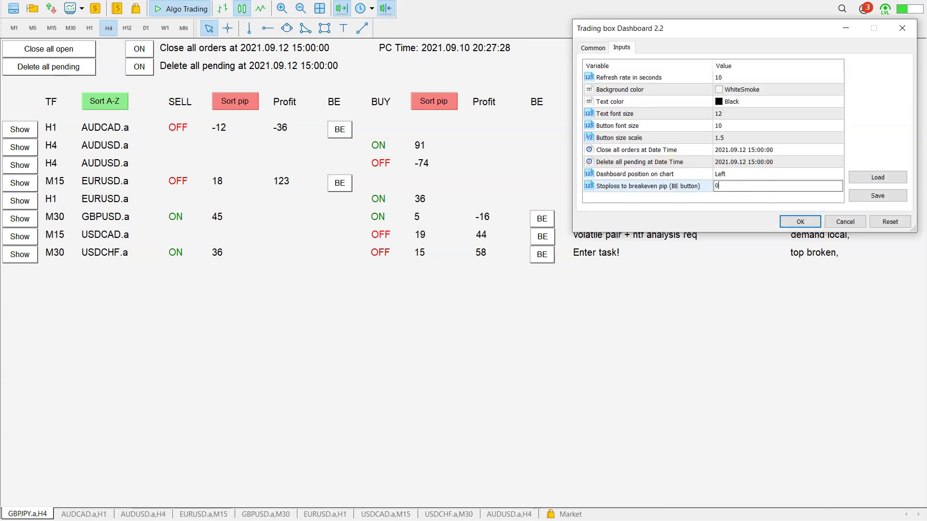
left_click(799, 221)
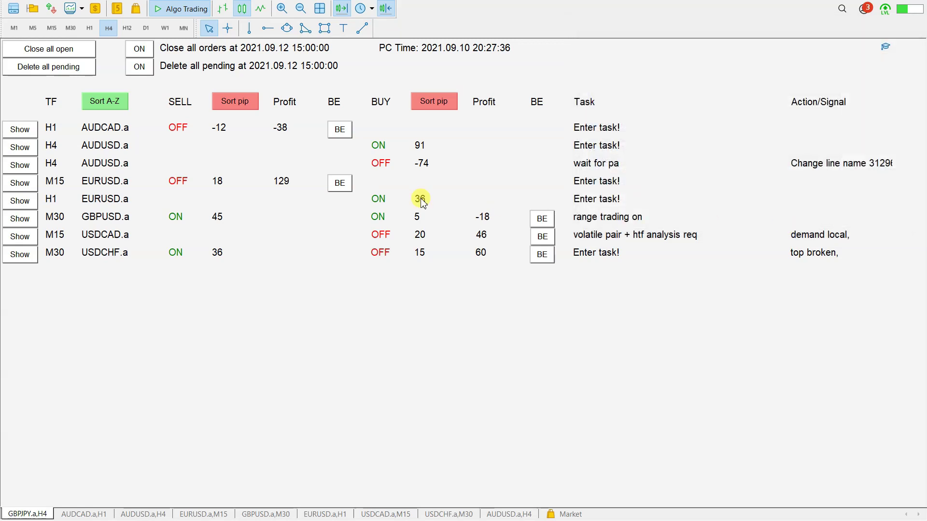
Step: Apply BE to the EURUSD M15 sell, check the stop loss on its chart, then return to the dashboard
left_click(340, 184)
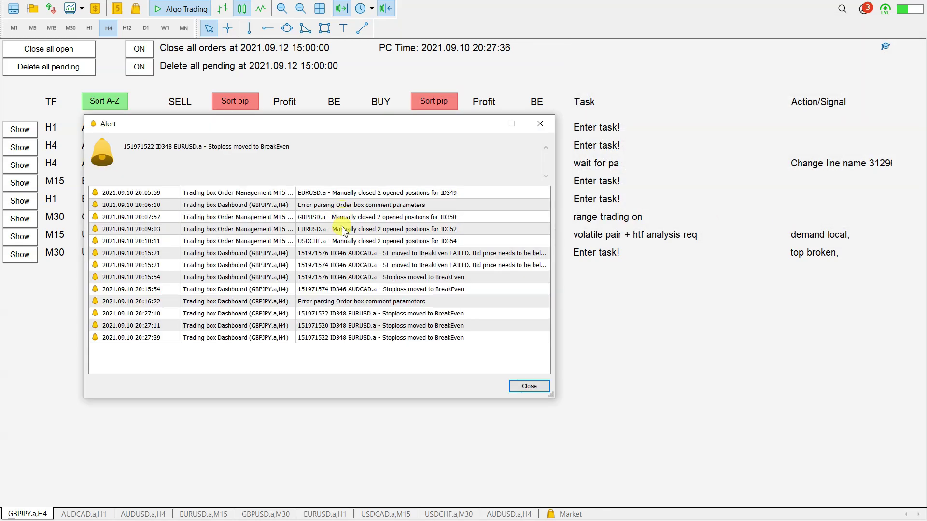
left_click(528, 387)
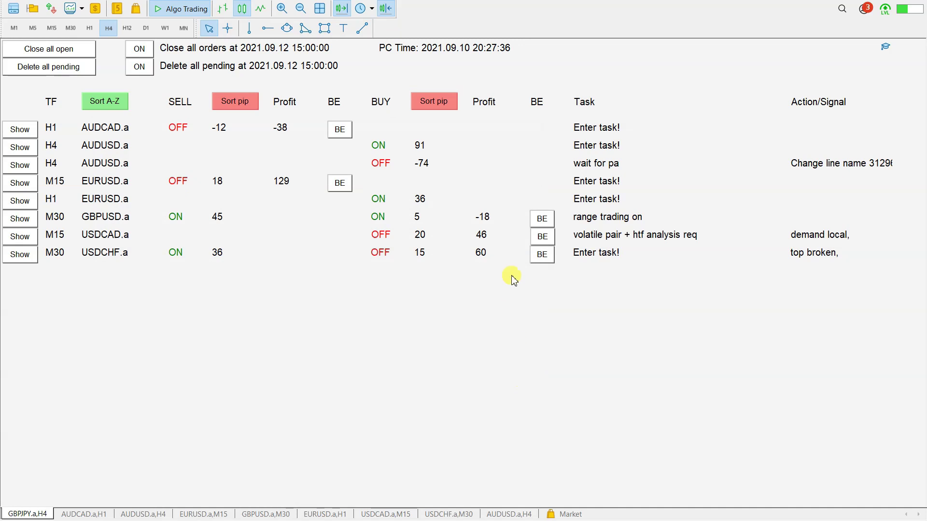
left_click(20, 183)
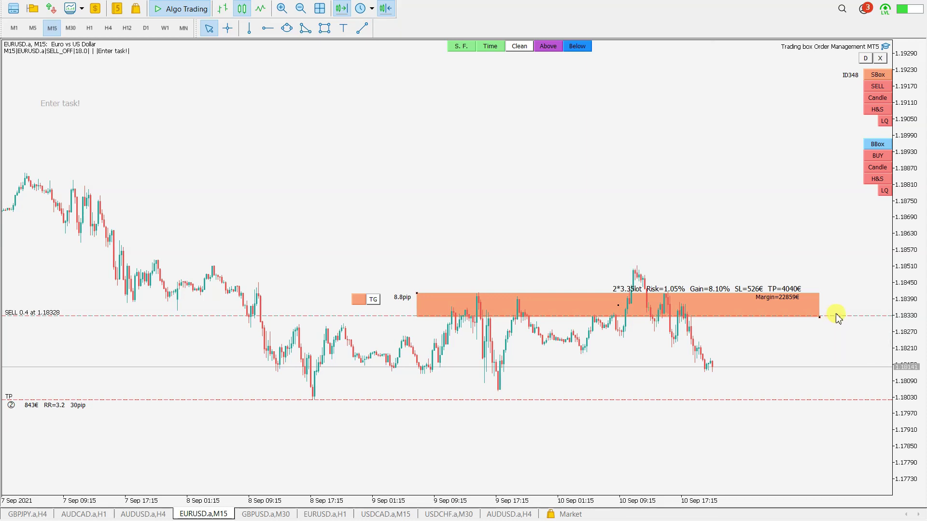
left_click(865, 59)
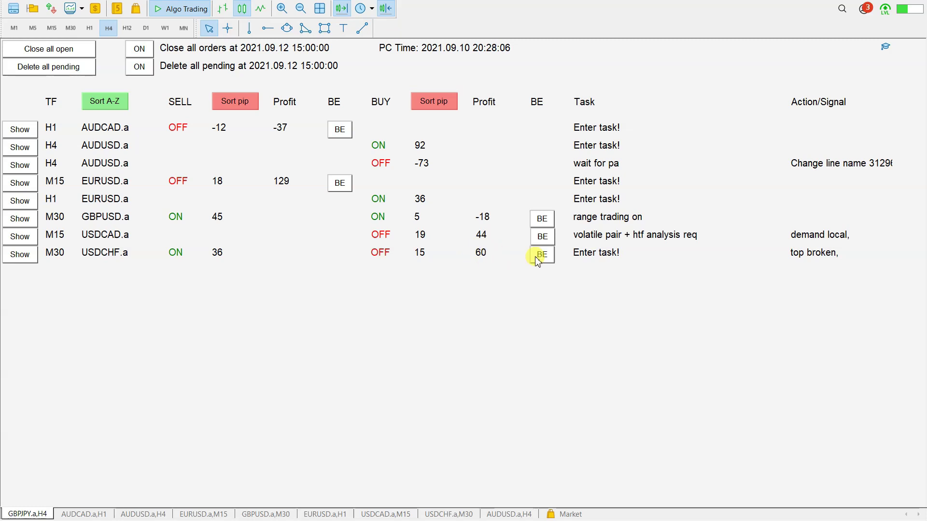
Step: Restore the 10-pip breakeven offset and move the USDCHF buy's stop loss to break-even
right_click(884, 48)
left_click(895, 55)
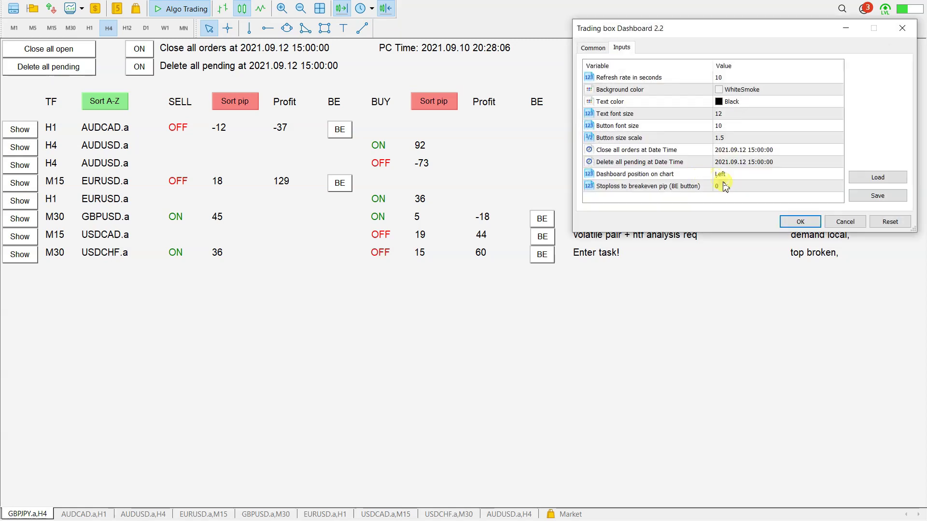
double_click(725, 186)
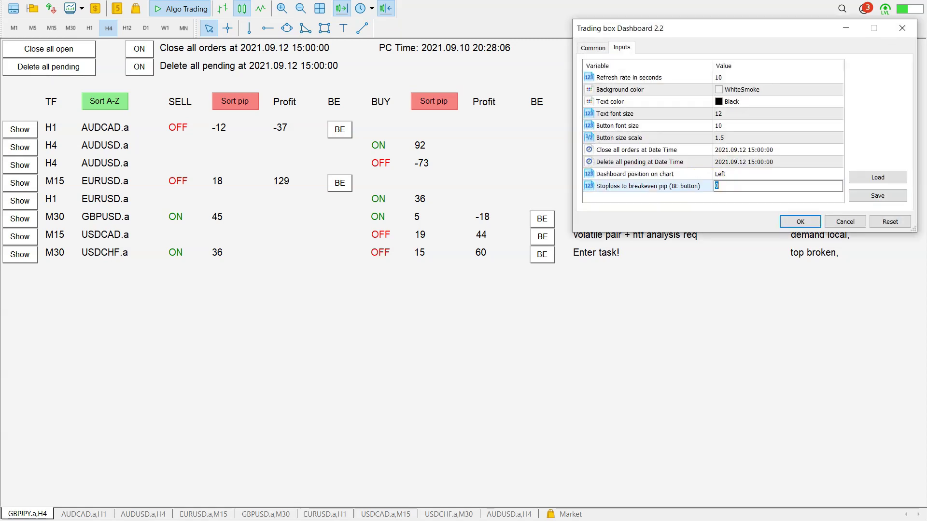
type("10")
left_click(798, 222)
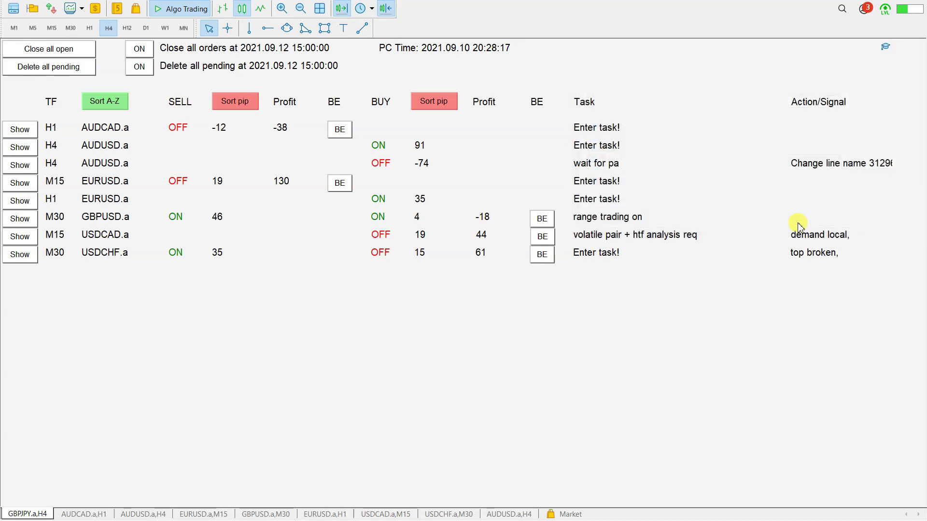
left_click(542, 255)
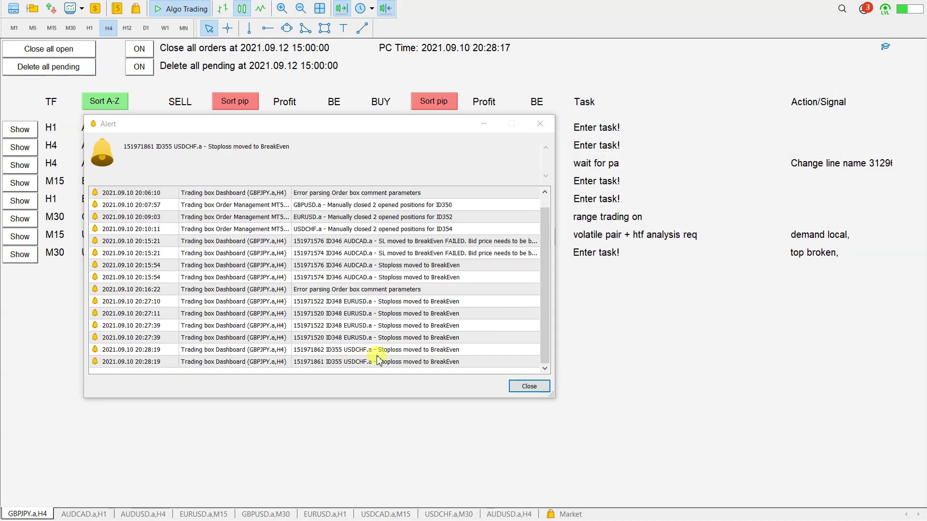
left_click(528, 386)
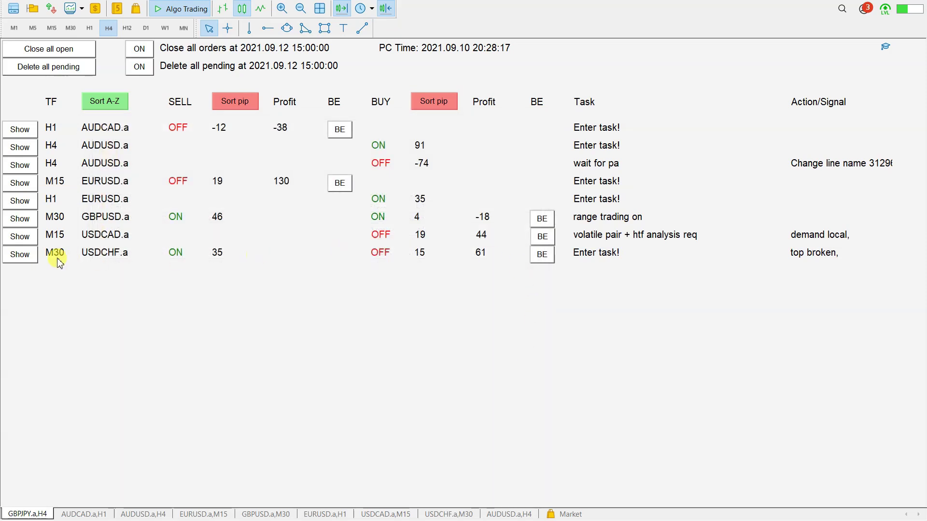
Step: Open the USDCHF chart on M15 and measure the stop loss distance above the buy entry
left_click(21, 255)
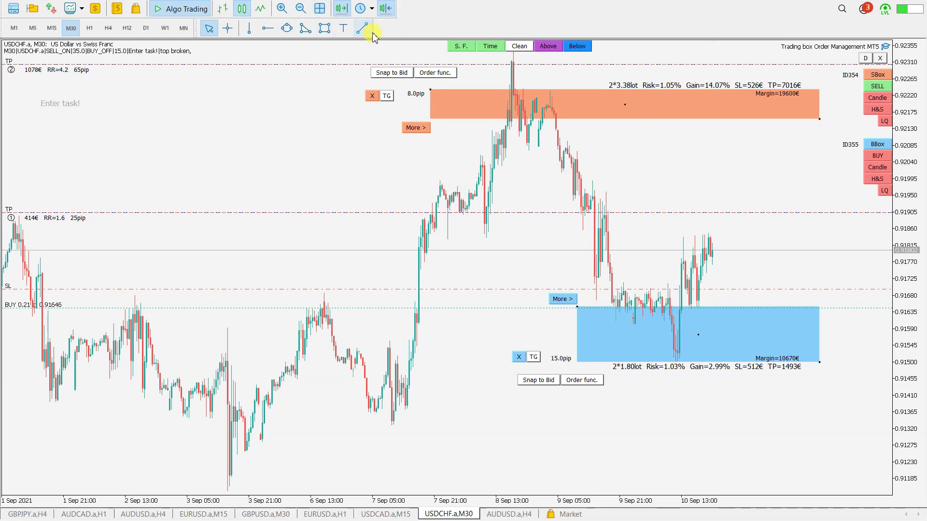
left_click(47, 32)
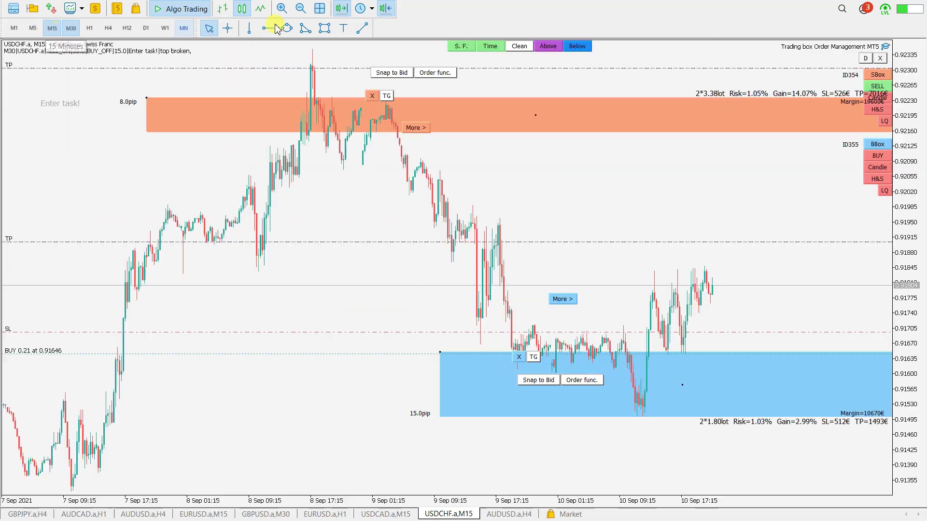
left_click(227, 28)
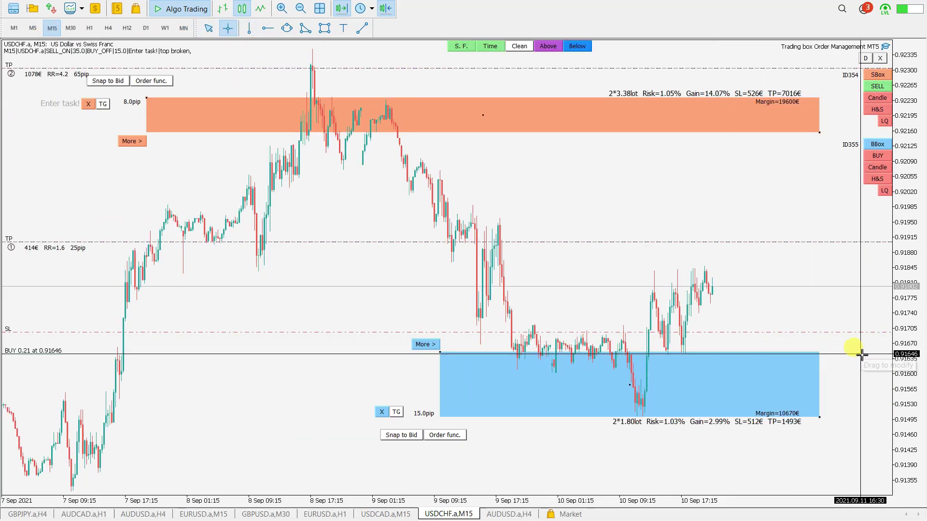
left_click_drag(864, 354, 800, 332)
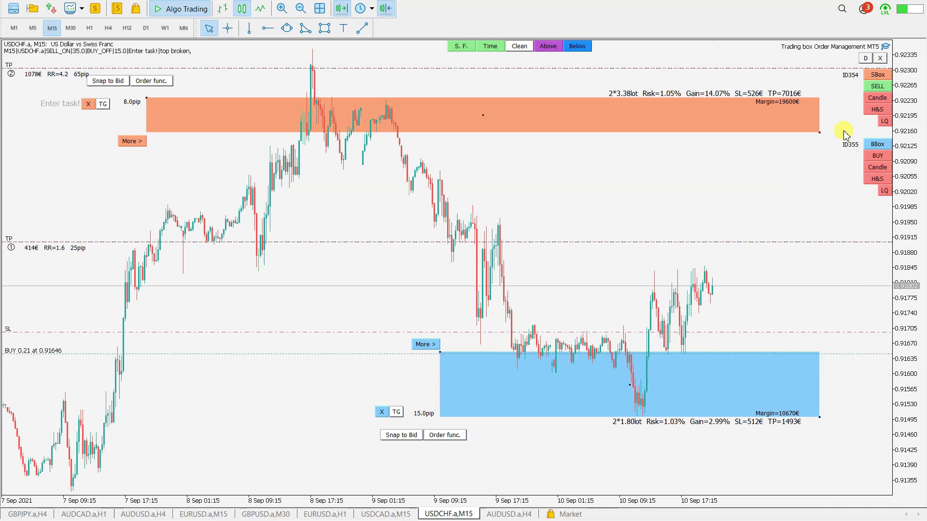
left_click(865, 59)
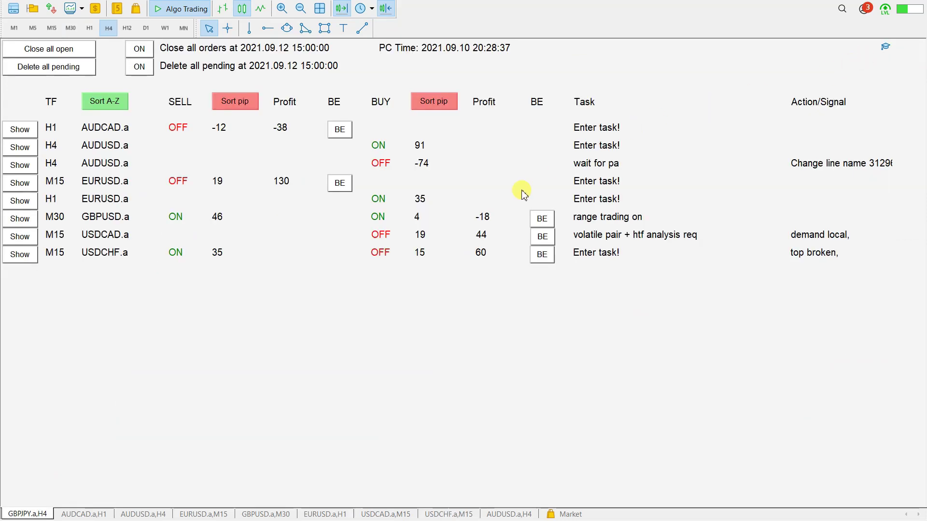